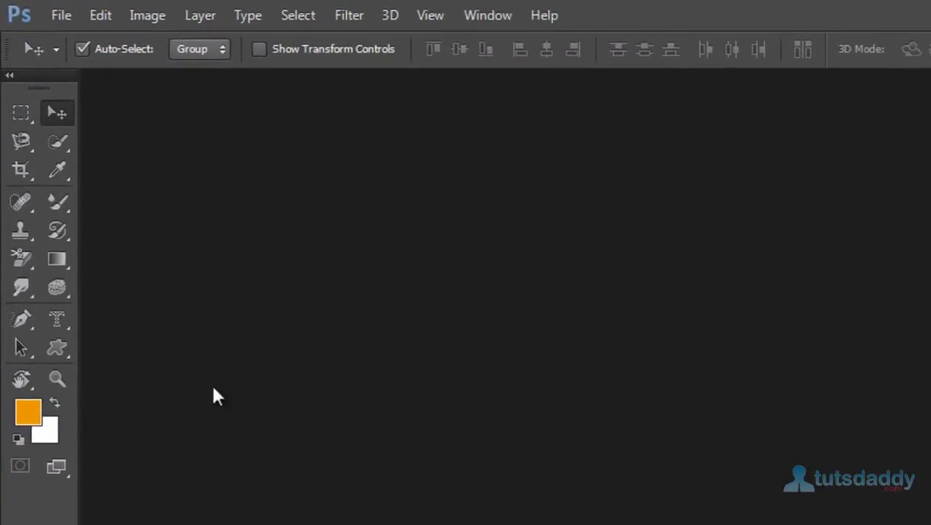
Step: Browse the eraser tool variants and pick the plain Eraser Tool
click(31, 263)
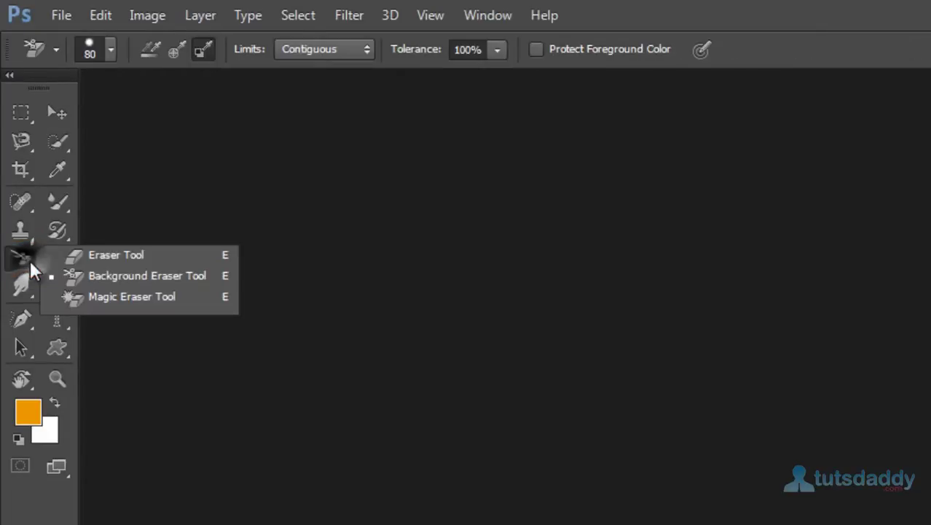
click(118, 255)
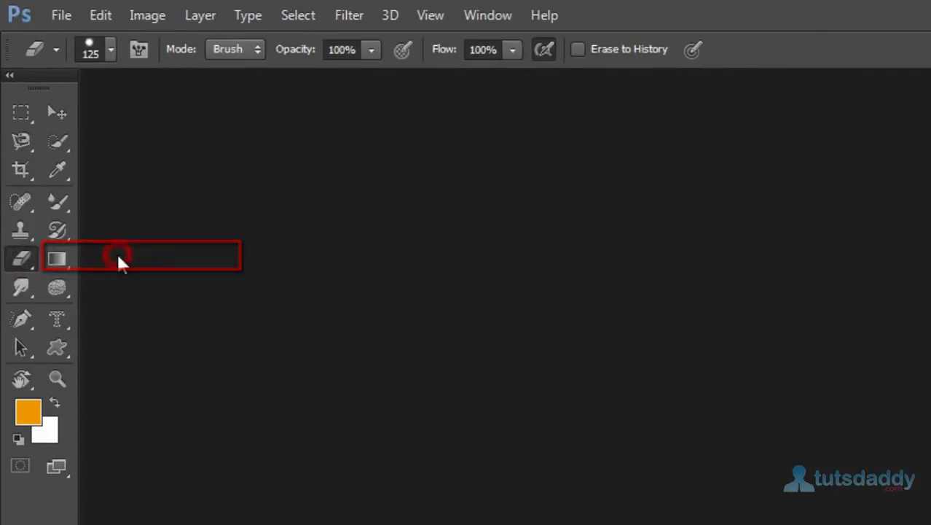
click(22, 262)
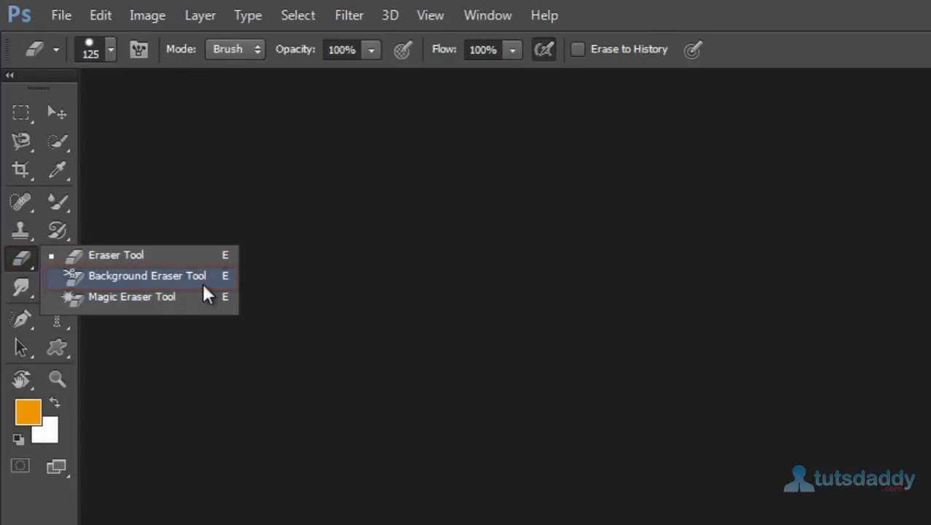
Step: Select the Magic Eraser, then open 13 (2).jpg and the lone-tree scenery wallpaper
click(154, 297)
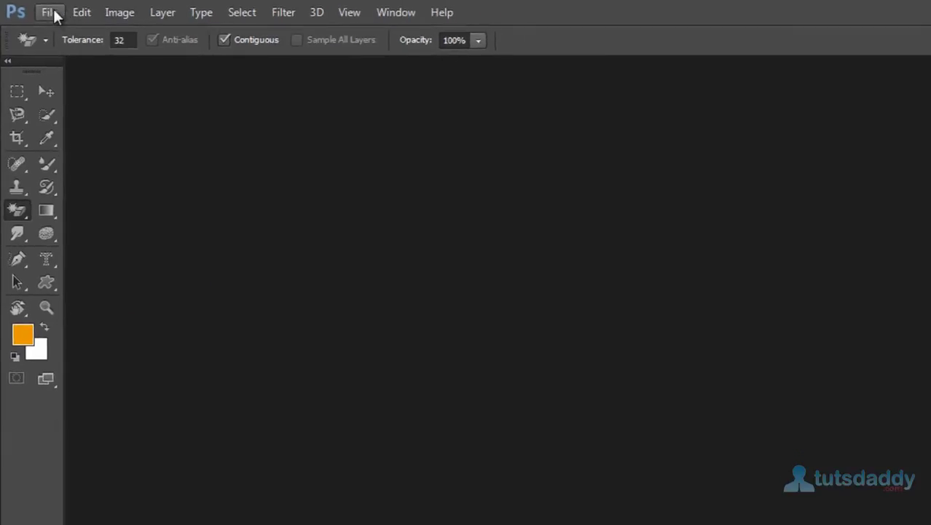
click(51, 13)
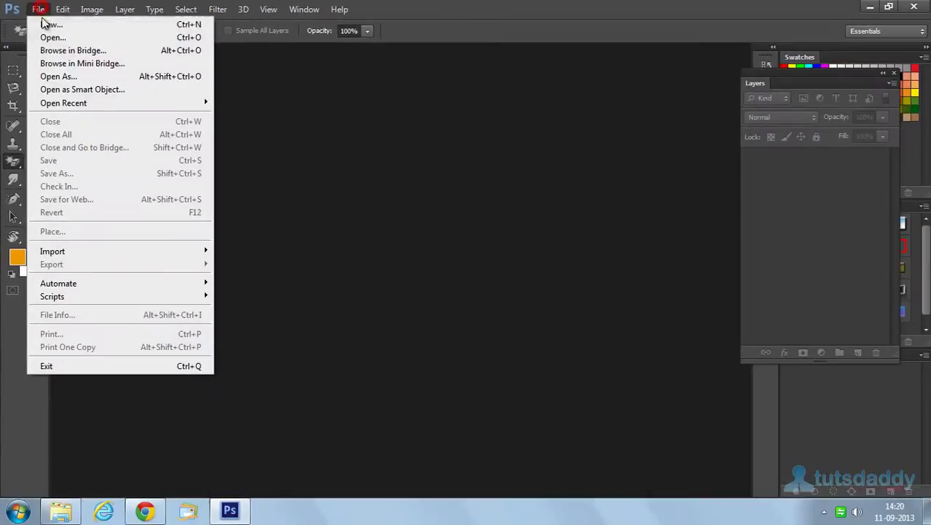
click(68, 50)
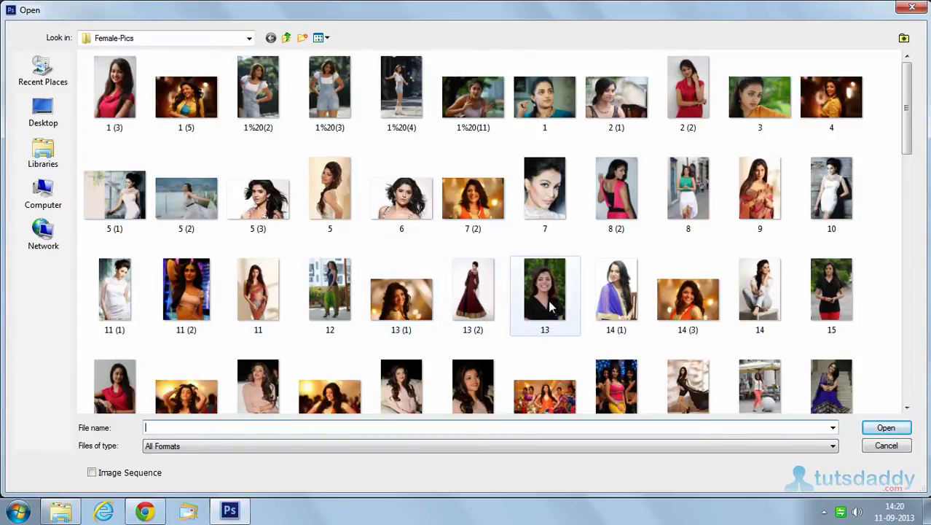
click(480, 287)
scroll(489, 341, down, 5)
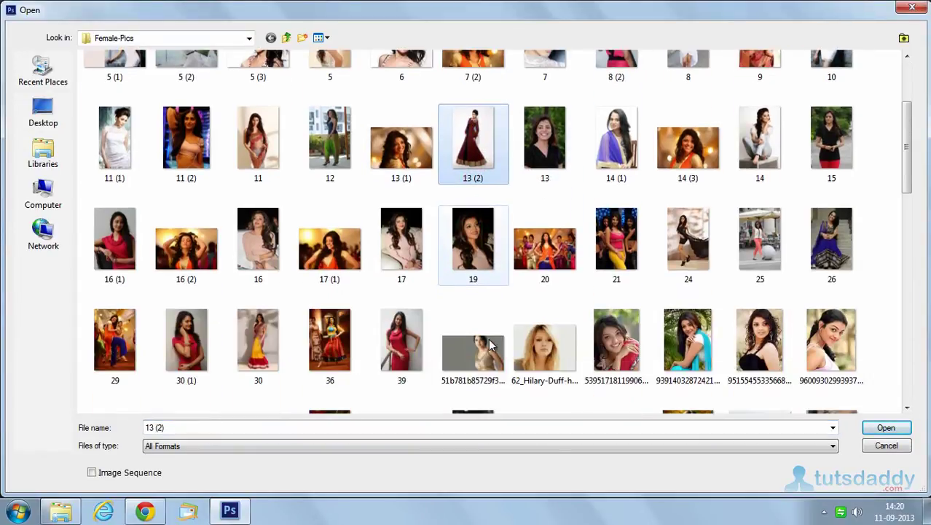
scroll(489, 338, down, 8)
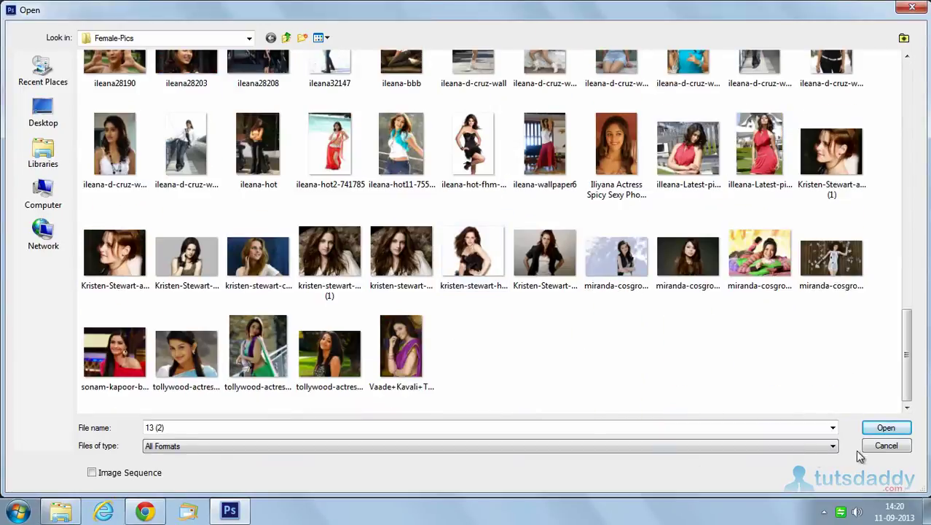
click(885, 428)
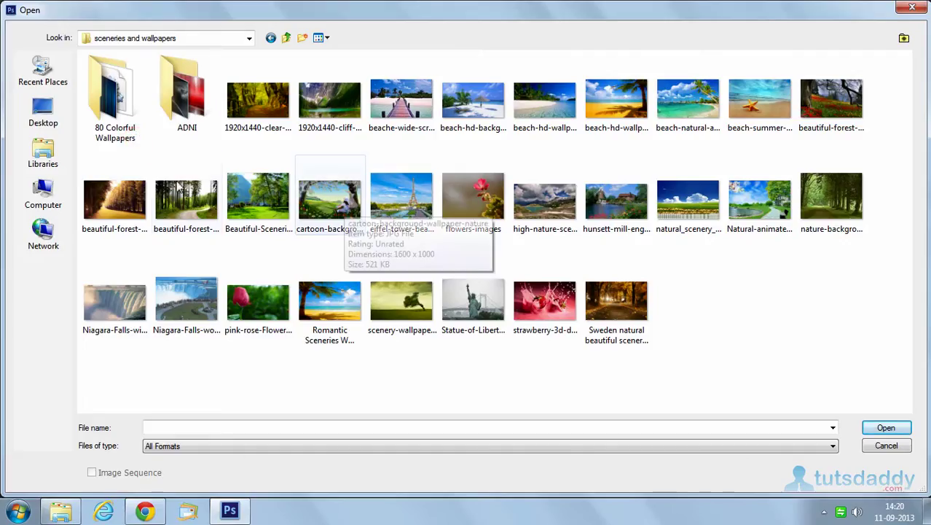
click(423, 304)
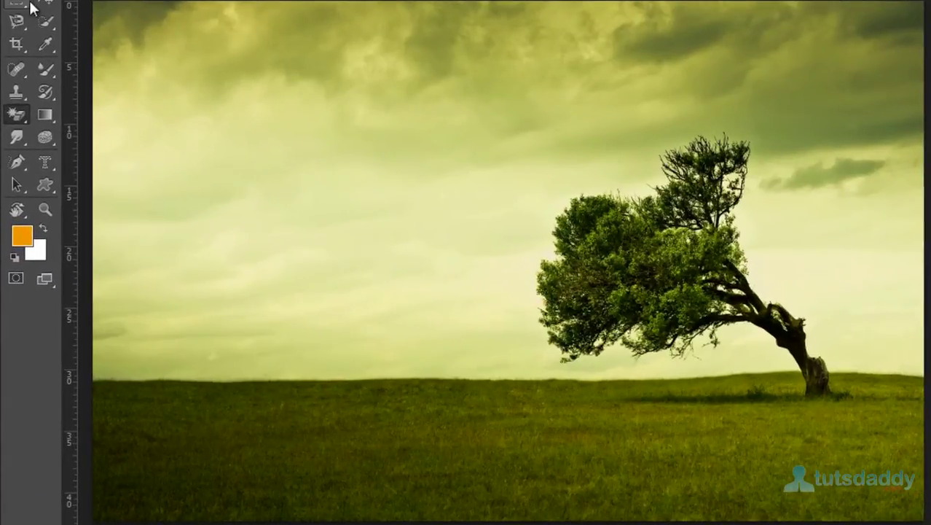
Step: With the plain Eraser, wipe a broad hard-edged band across the sky to the right edge
right_click(16, 114)
click(83, 111)
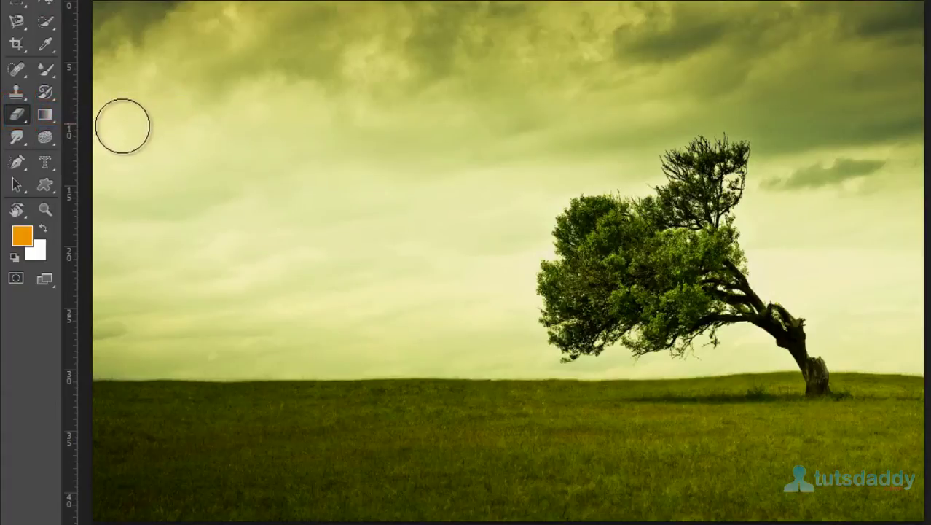
drag(110, 147, 722, 105)
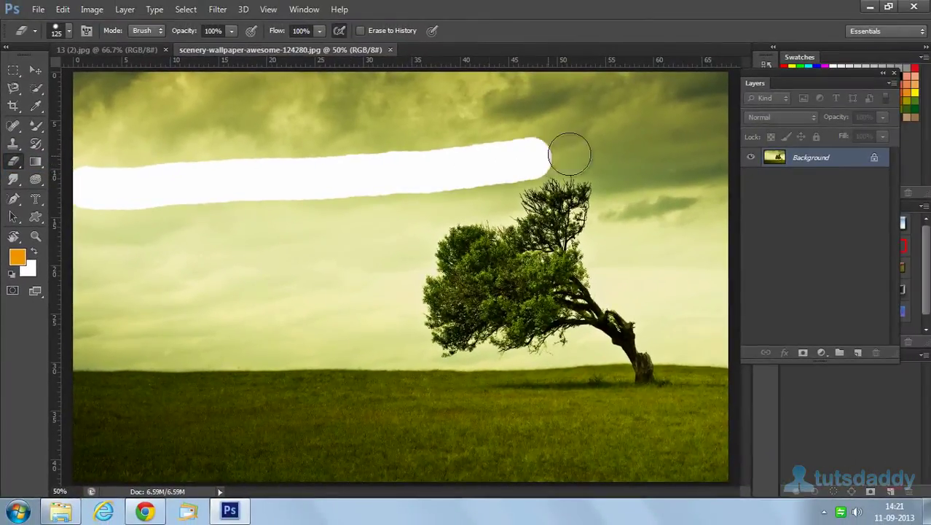
drag(570, 154, 705, 135)
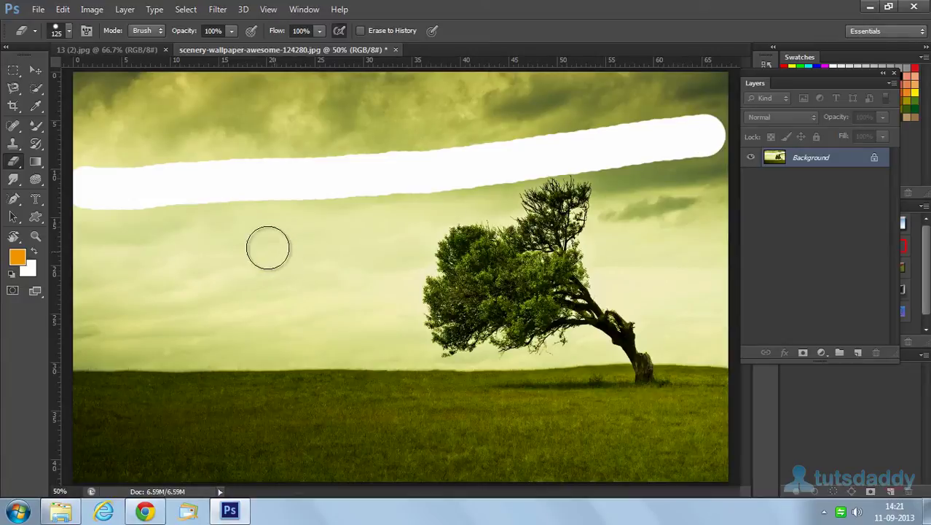
Step: Set brush hardness to 0% and erase a soft-edged band through the tree
click(70, 31)
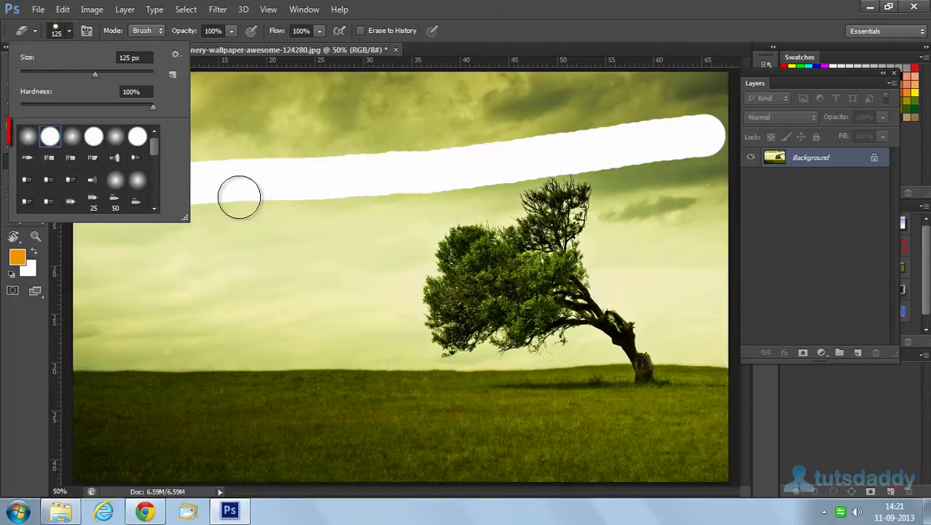
click(29, 137)
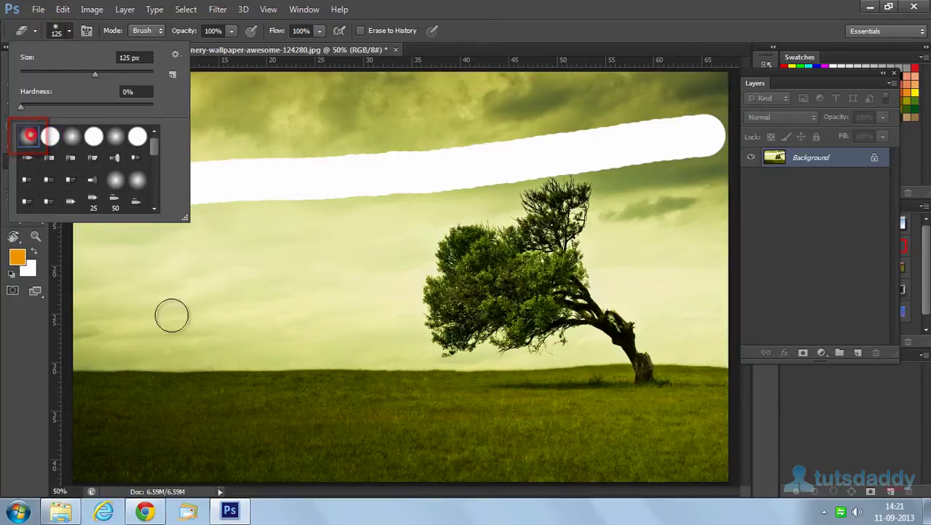
click(104, 297)
drag(104, 297, 357, 292)
drag(427, 279, 660, 264)
Step: Erase a second hard-edged band below the first using a hard brush tip
click(62, 30)
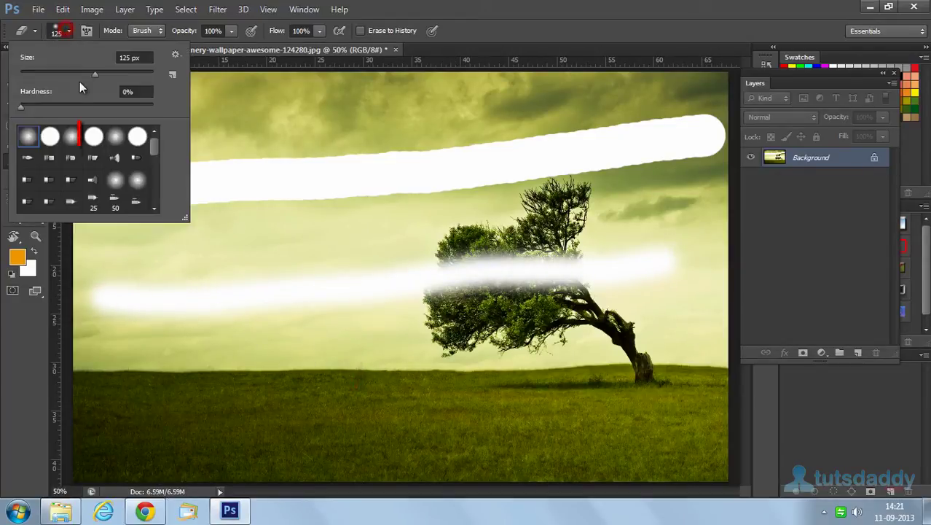
click(249, 240)
mouse_move(241, 239)
mouse_down()
mouse_move(530, 193)
mouse_move(594, 192)
mouse_up()
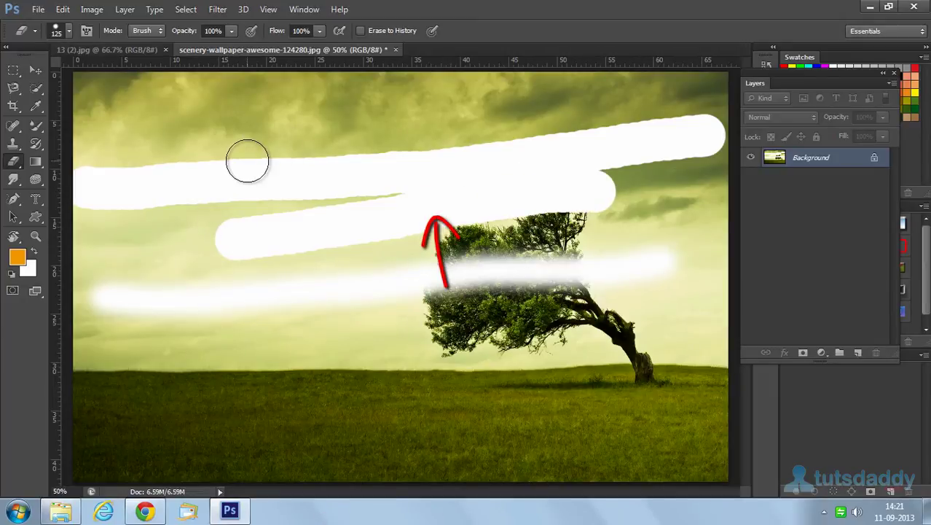
click(69, 30)
click(176, 54)
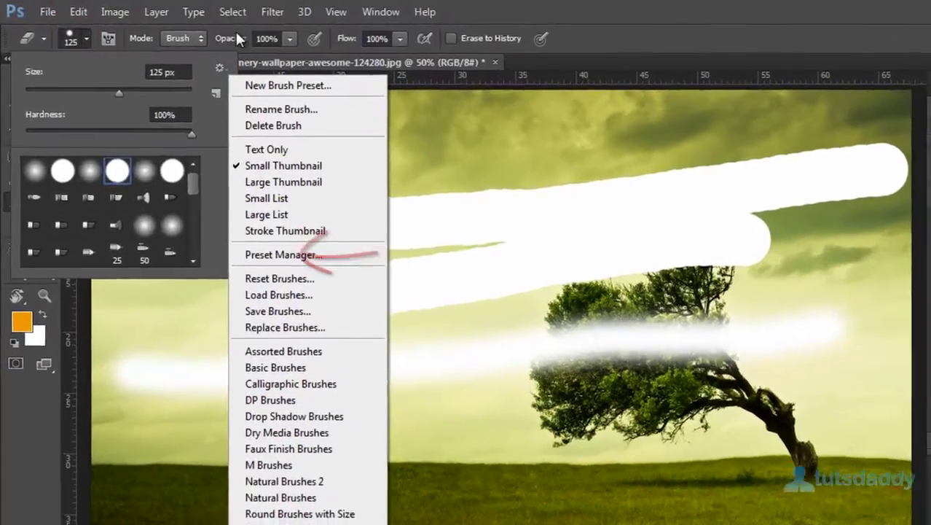
Step: Set eraser opacity to 42% and erase a translucent band across the lower tree
click(188, 34)
click(319, 46)
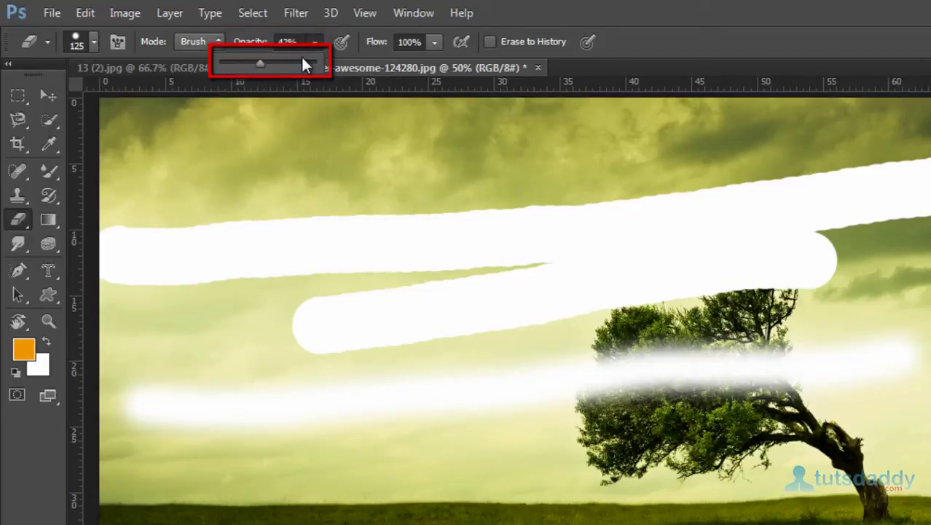
mouse_move(492, 468)
mouse_down()
mouse_move(532, 453)
mouse_move(813, 441)
mouse_up()
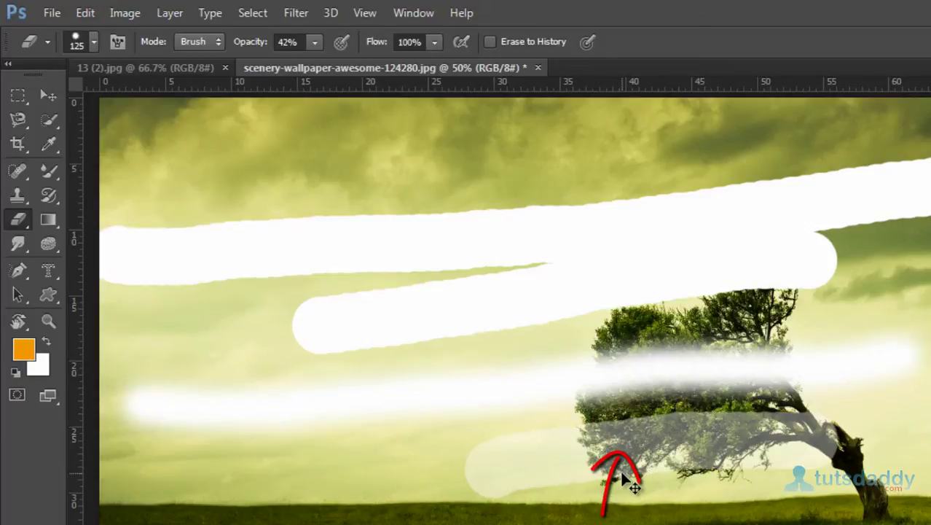
key(ctrl+plus)
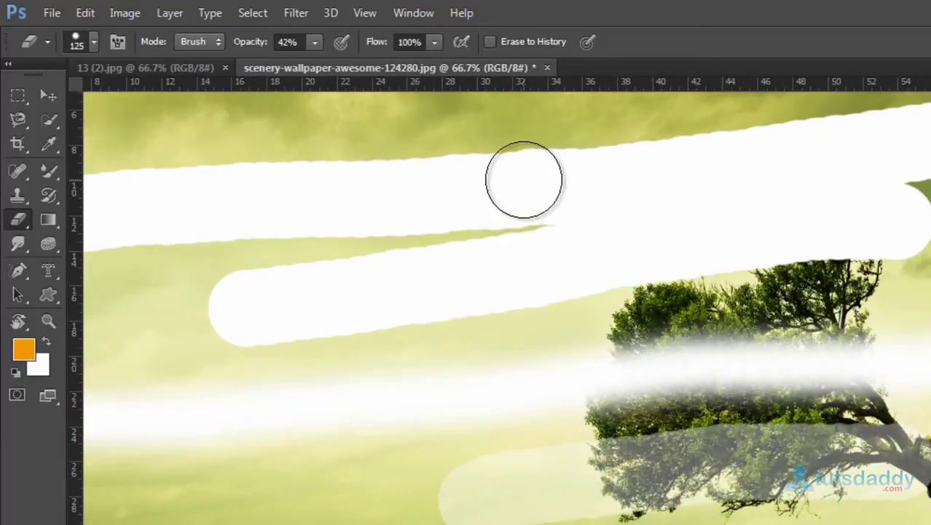
Step: Enable Erase to History and, at 100% opacity, paint every erased band back to the original
click(490, 44)
click(443, 153)
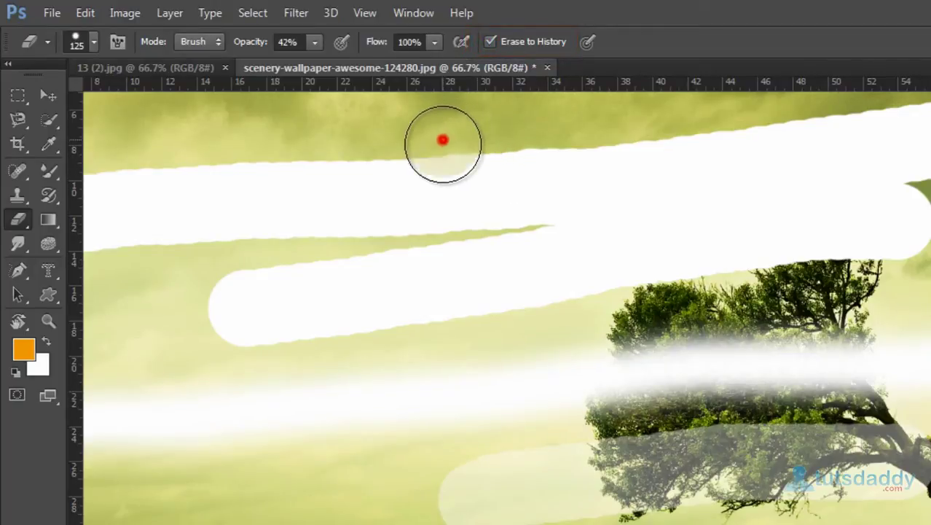
drag(443, 140, 432, 364)
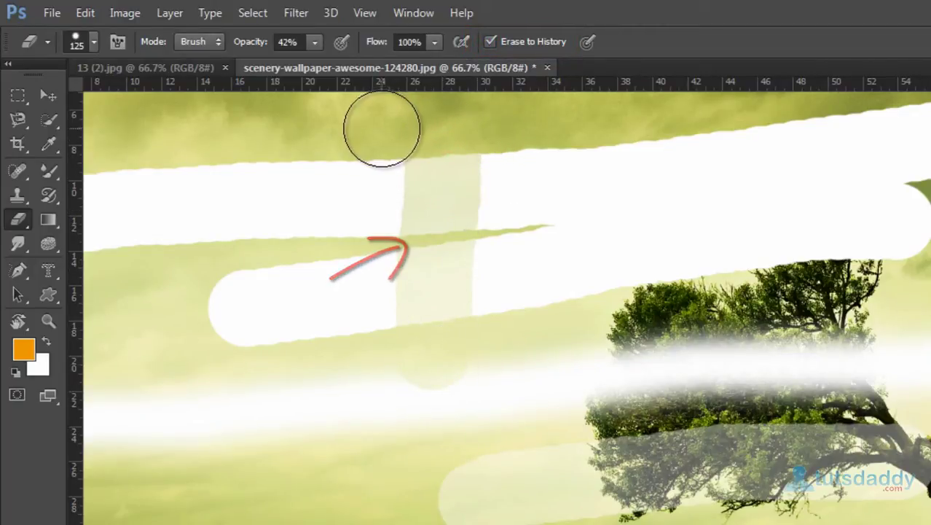
click(315, 44)
drag(323, 64, 399, 66)
mouse_move(451, 146)
mouse_down()
mouse_move(422, 181)
mouse_move(395, 179)
mouse_move(347, 337)
mouse_move(270, 183)
mouse_move(231, 287)
mouse_move(187, 297)
mouse_move(118, 186)
mouse_move(104, 322)
mouse_move(205, 441)
mouse_move(332, 410)
mouse_move(450, 400)
mouse_move(505, 335)
mouse_move(739, 241)
mouse_move(532, 125)
mouse_move(553, 358)
mouse_move(590, 517)
mouse_move(731, 521)
mouse_up()
mouse_move(585, 419)
mouse_down()
mouse_move(732, 363)
mouse_move(764, 440)
mouse_up()
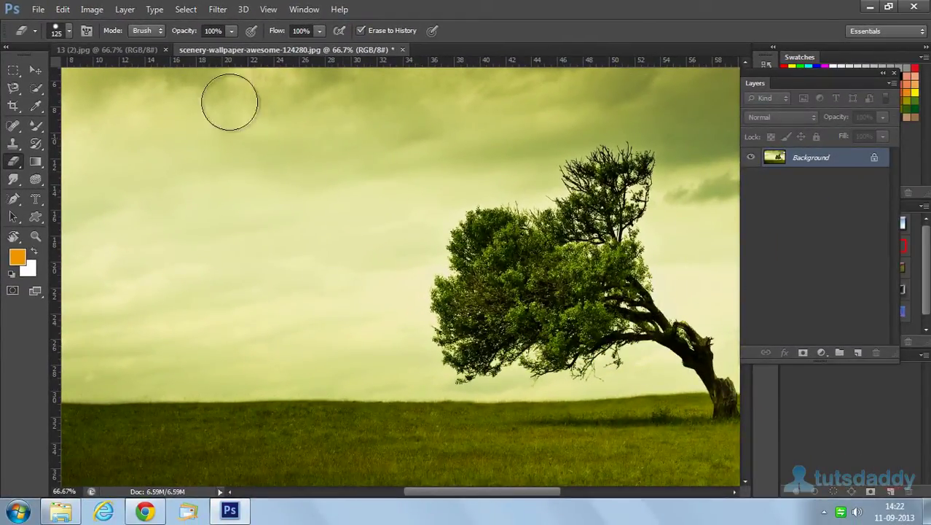
Step: Select the Background Eraser Tool and shrink its brush to a small size
right_click(16, 166)
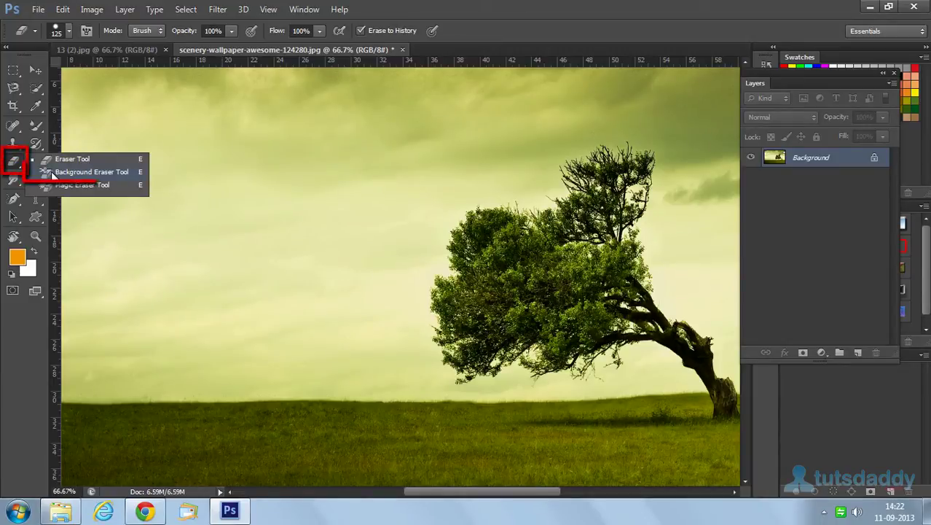
click(80, 172)
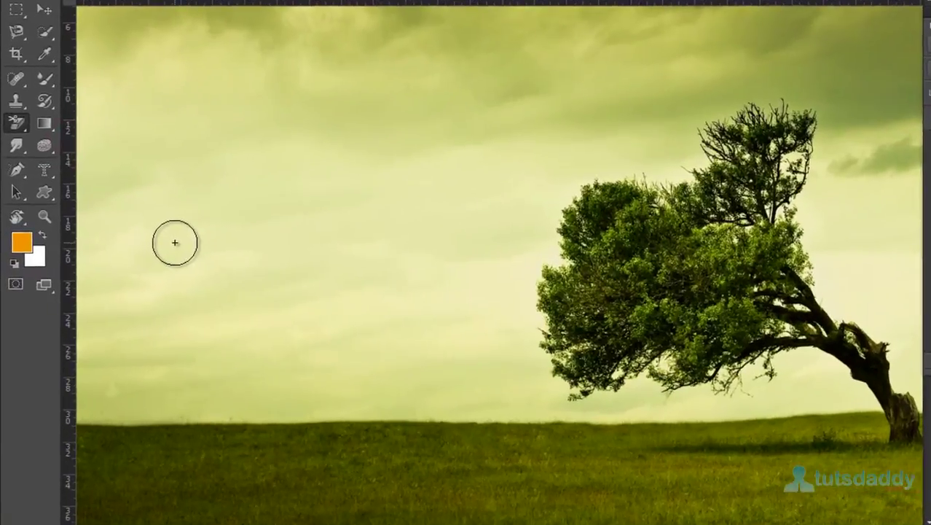
right_click(175, 242)
drag(286, 271, 350, 279)
drag(262, 278, 245, 279)
Step: Erase a straight transparent streak across the sky with the Background Eraser
click(161, 175)
shift+click(568, 87)
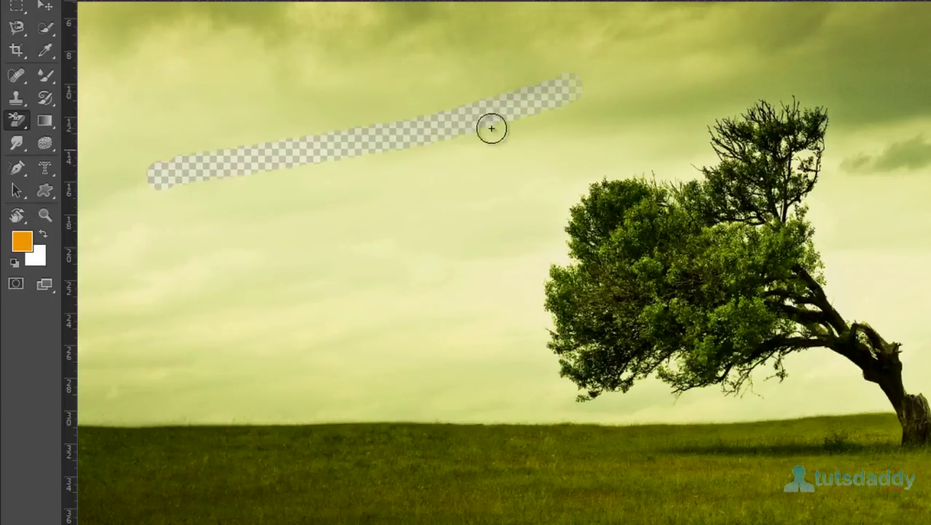
drag(19, 126, 88, 150)
Step: Magic-erase the sky to transparency, undo it, then erase the sky again
click(219, 112)
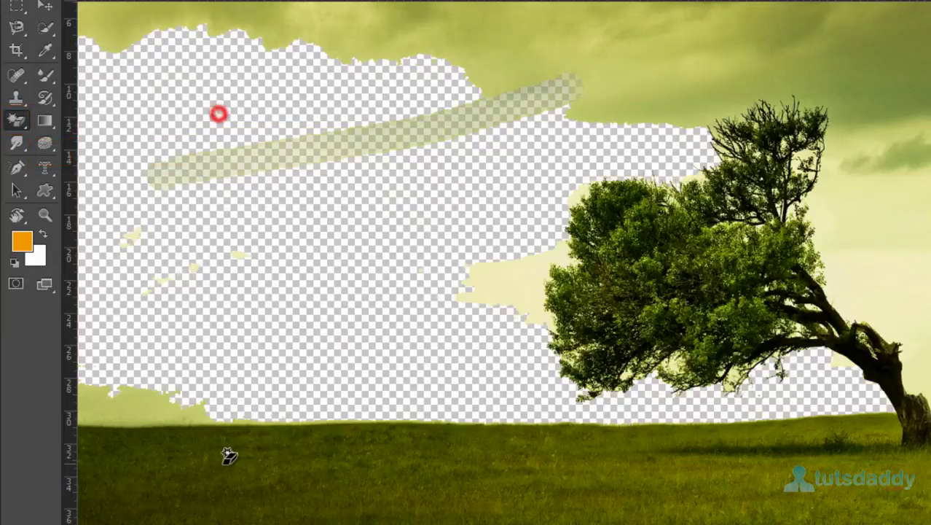
key(ctrl+z)
click(349, 412)
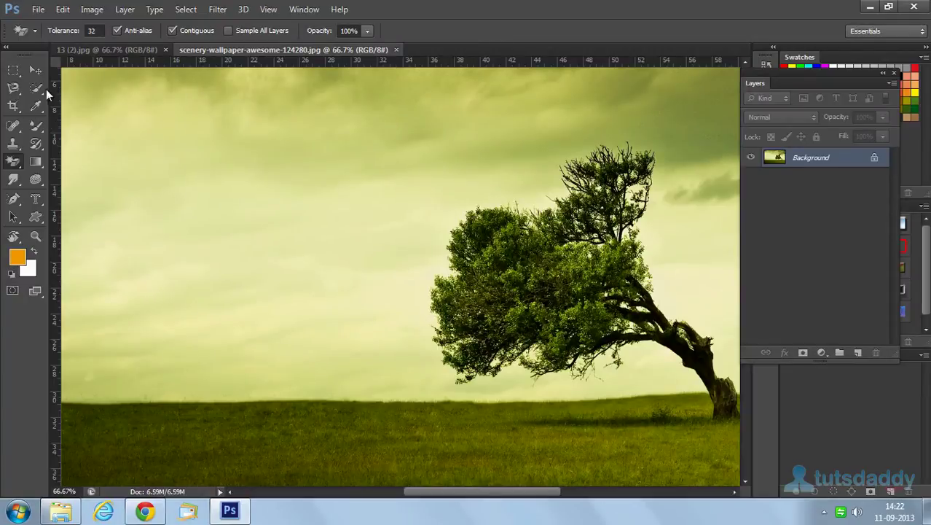
Step: Select the Move tool and float the scenery and 13 (2).jpg documents in separate windows
click(36, 71)
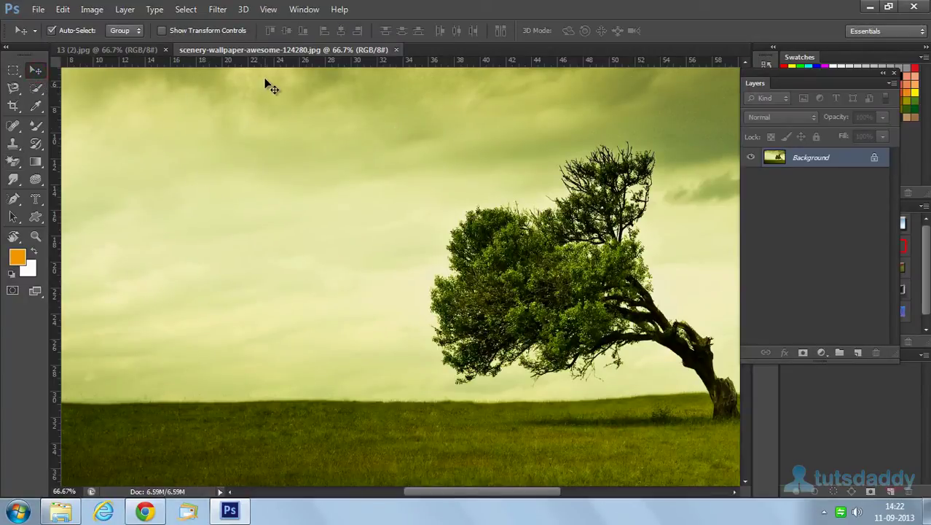
drag(241, 50, 278, 168)
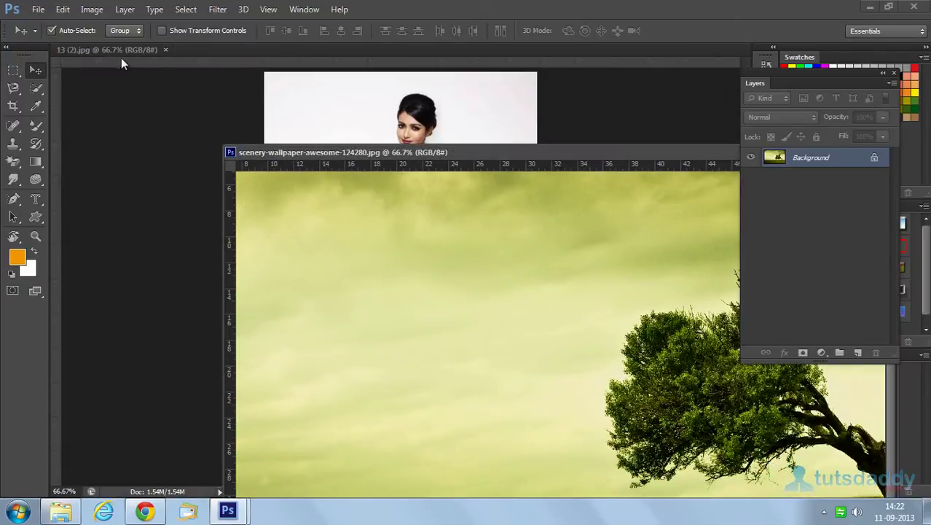
drag(115, 56, 246, 188)
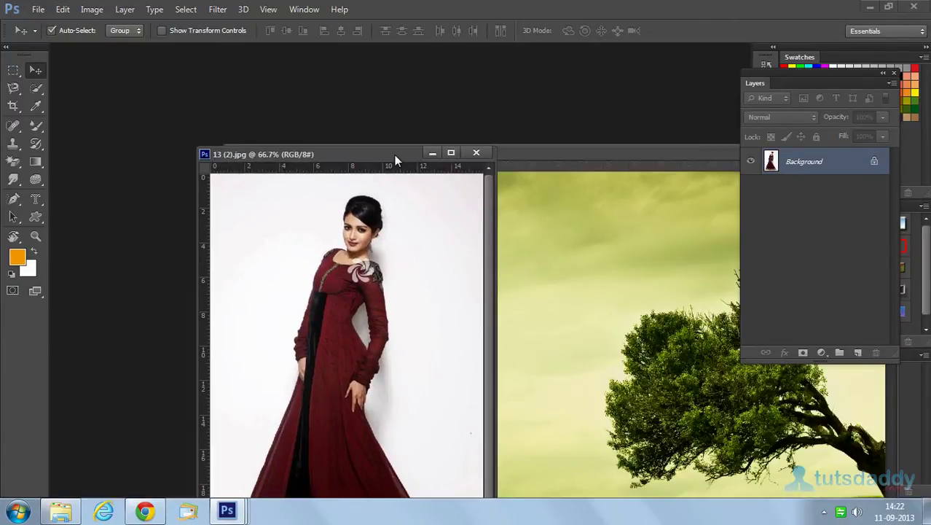
drag(394, 156, 293, 110)
Step: Drag the woman's photo into the scenery as Layer 1 and move it to the left
drag(281, 227, 599, 315)
drag(567, 153, 409, 29)
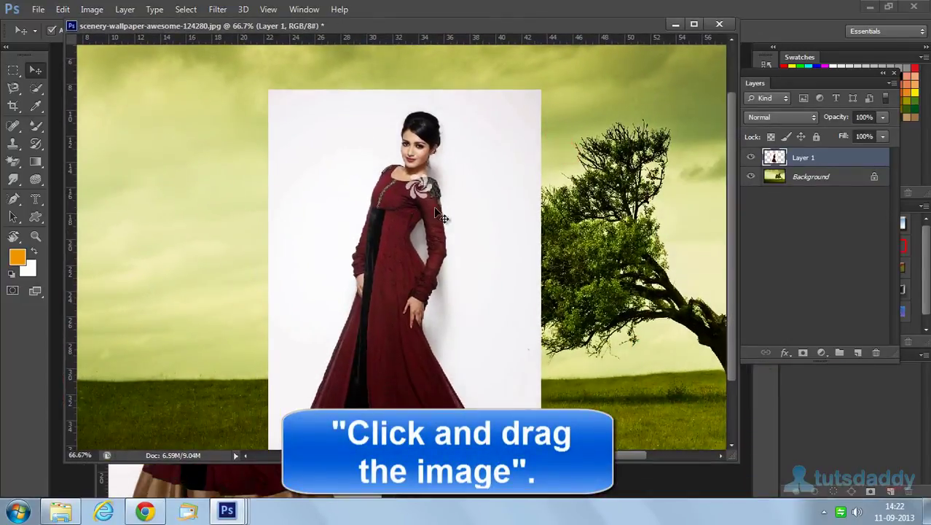
drag(435, 206, 306, 159)
Step: Free-transform Layer 1 down to about 14.68 × 22.23 cm, left of the tree
key(ctrl+t)
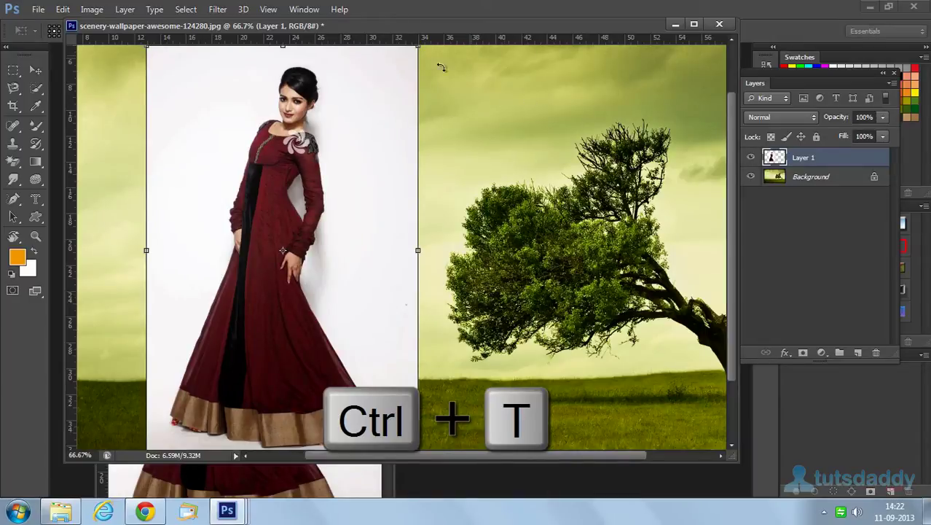
drag(416, 46, 383, 95)
key(Return)
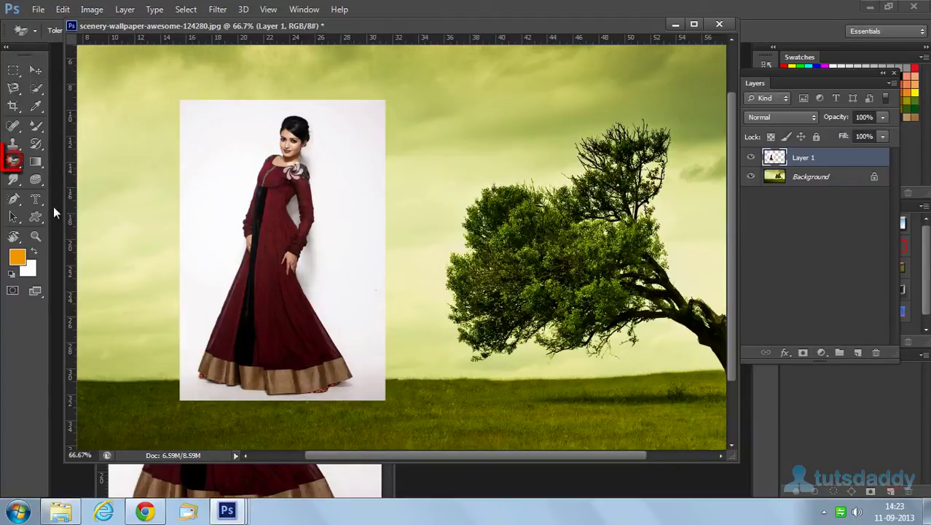
Step: Switch to the Magic Eraser Tool and erase the white background around the woman
click(15, 162)
click(93, 188)
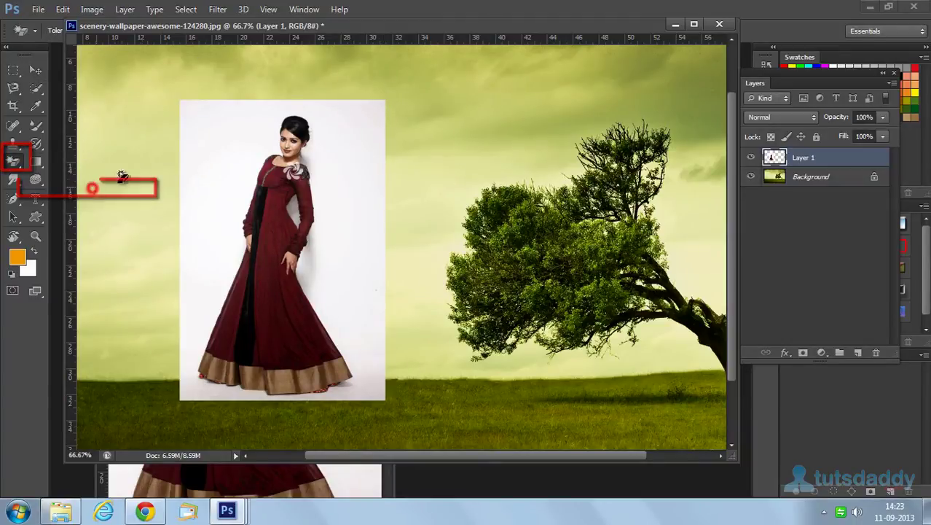
click(207, 154)
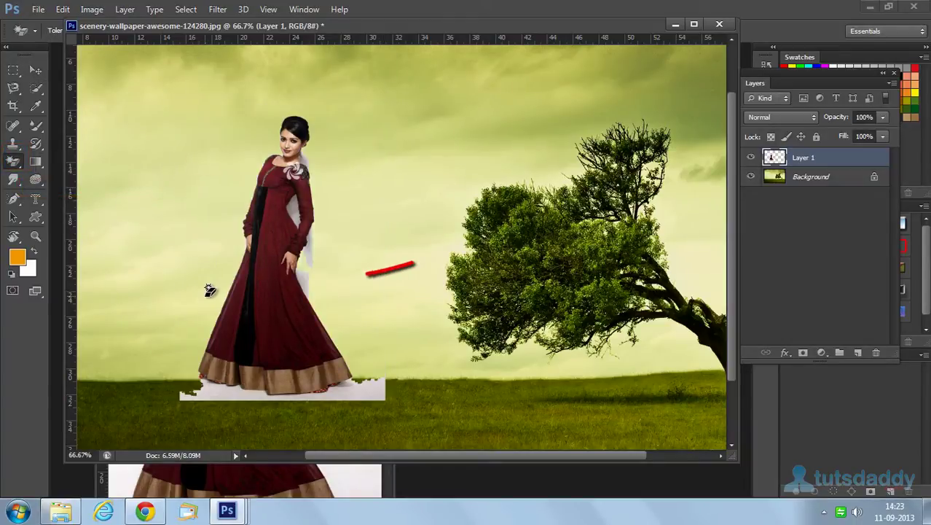
click(300, 289)
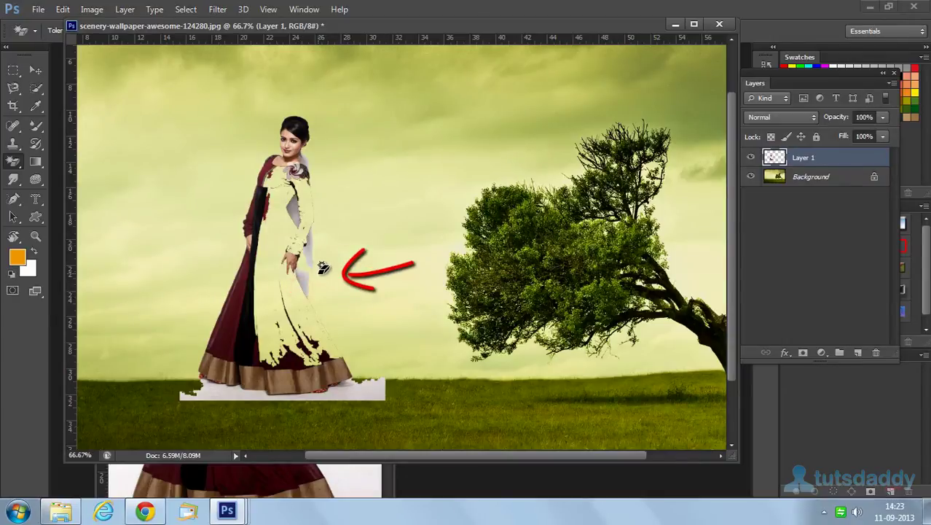
Step: Undo the erases that hit the dress, then erase the white patch under the hem
key(ctrl+z)
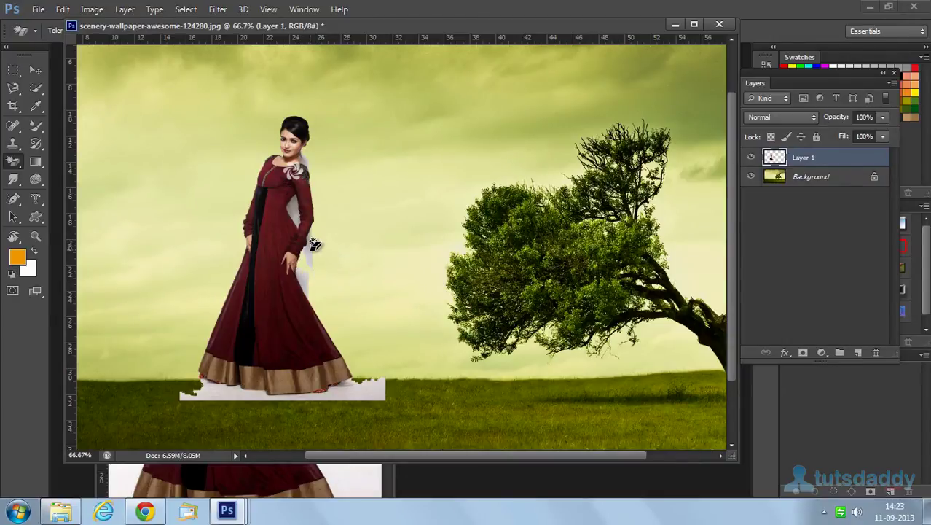
click(308, 261)
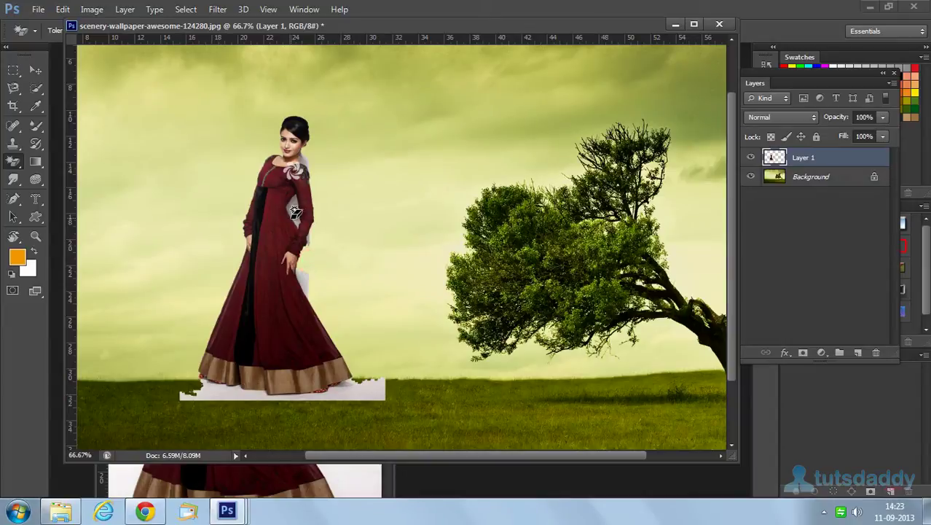
click(291, 218)
key(ctrl+z)
click(368, 400)
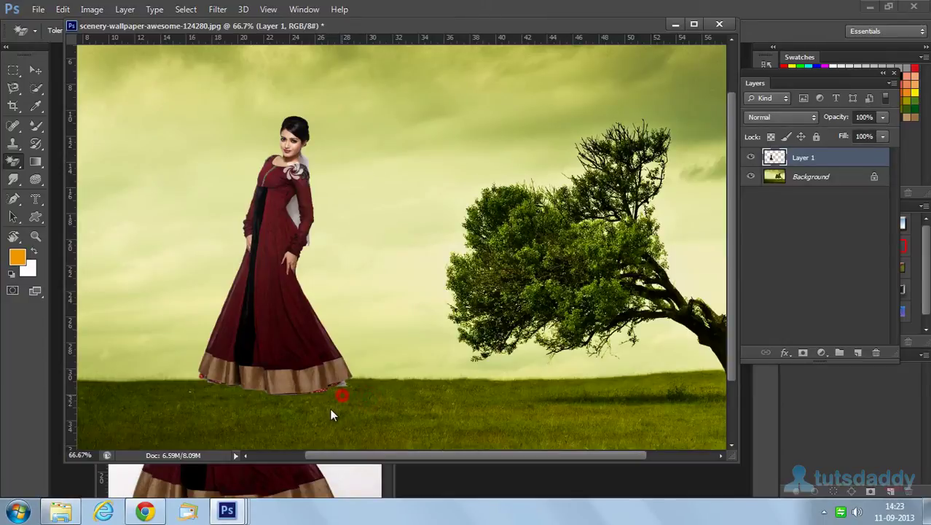
Step: At 300% zoom, magic-erase the grey patches beside her neck and between arm and dress
key(ctrl+plus)
key(ctrl+plus)
key(ctrl+plus)
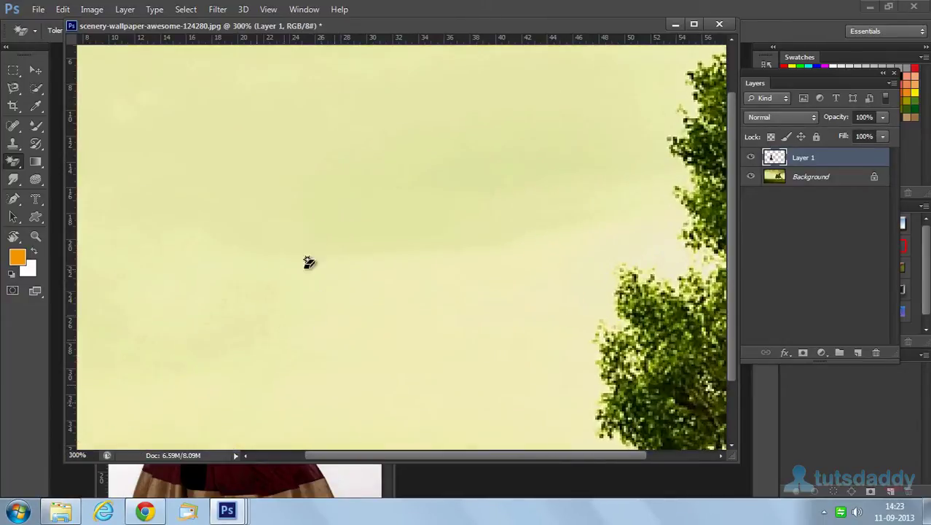
drag(204, 173, 542, 368)
drag(507, 141, 540, 151)
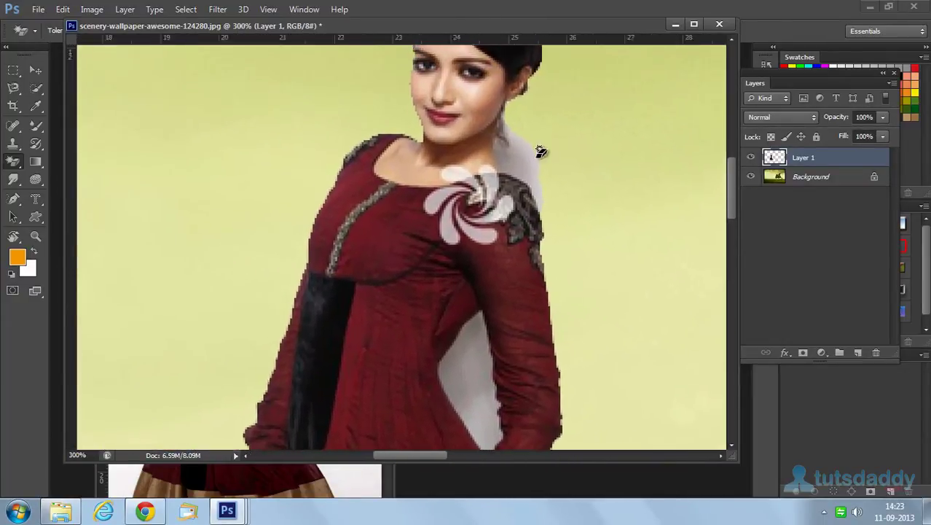
click(523, 162)
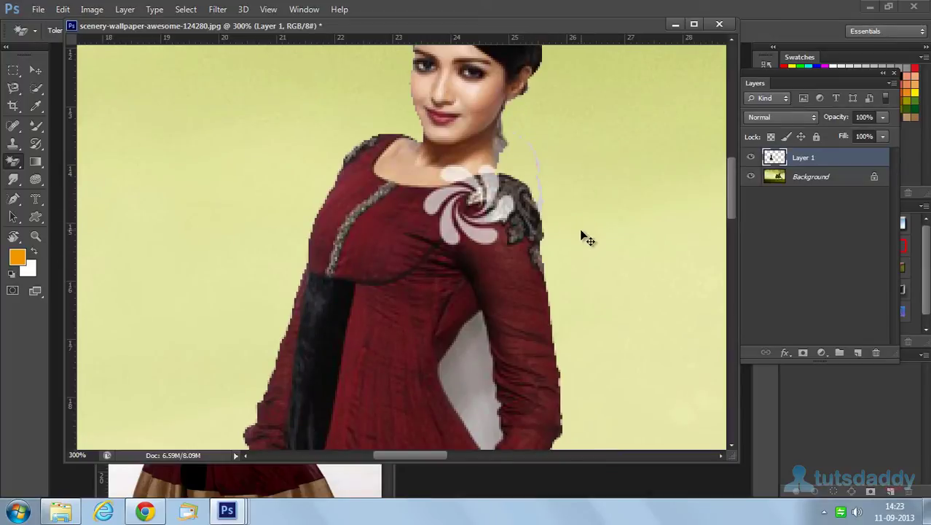
key(ctrl+z)
click(528, 175)
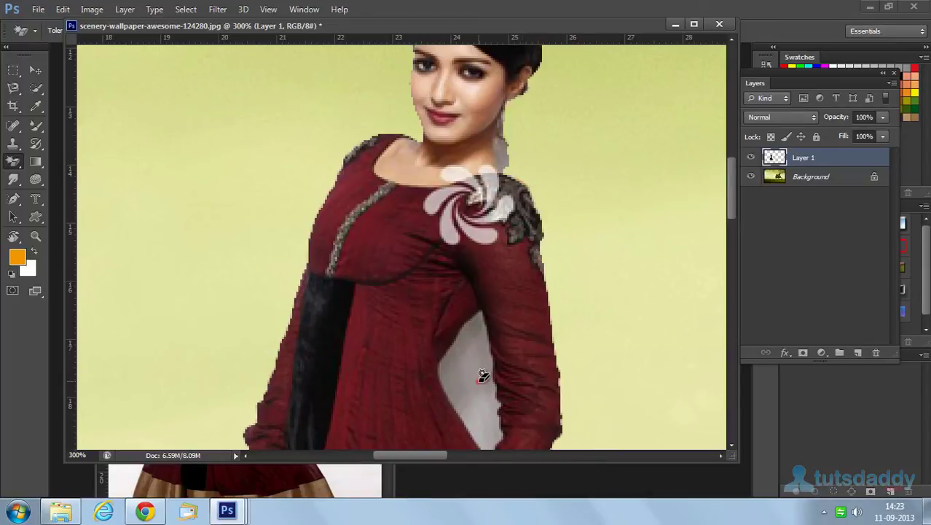
click(478, 382)
drag(608, 287, 579, 203)
Step: With a 40 px Eraser, remove the leftover edge at the armpit gap and along her neck
right_click(16, 162)
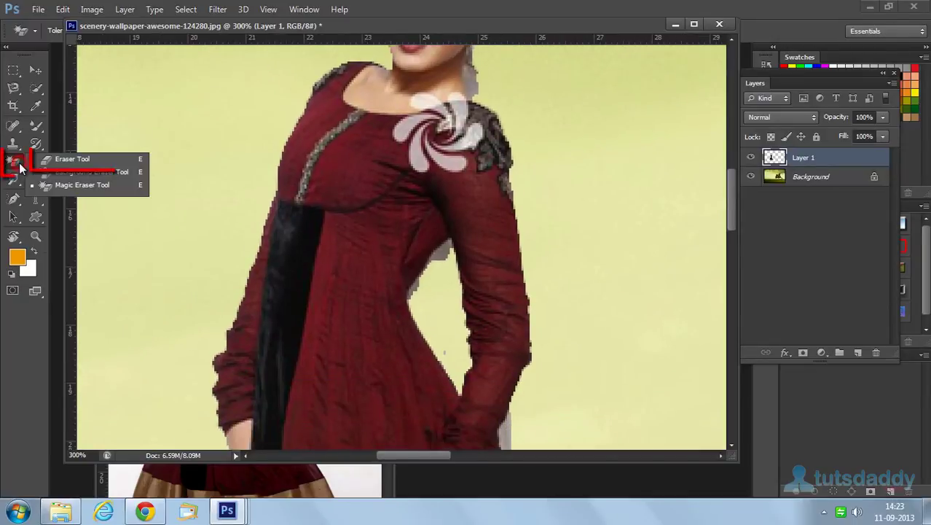
click(83, 159)
key(bracketleft)
key(bracketleft)
key(bracketleft)
key(bracketleft)
key(bracketleft)
key(bracketleft)
key(bracketleft)
key(bracketleft)
key(bracketleft)
key(bracketleft)
key(bracketleft)
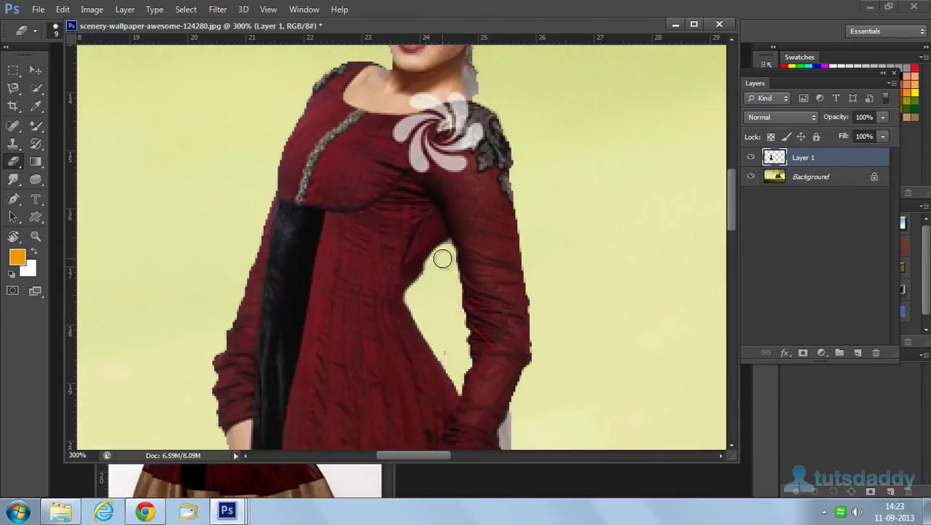
drag(442, 259, 449, 356)
drag(576, 110, 557, 204)
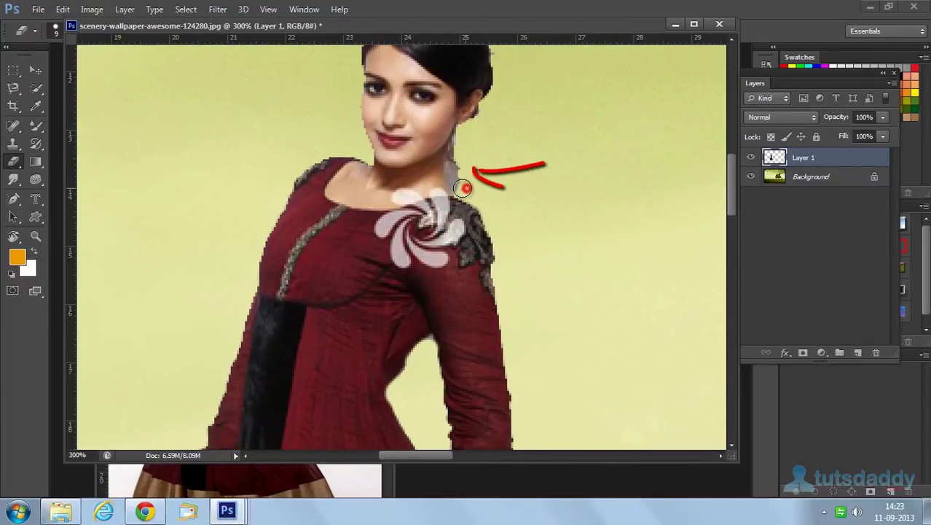
drag(455, 169, 465, 137)
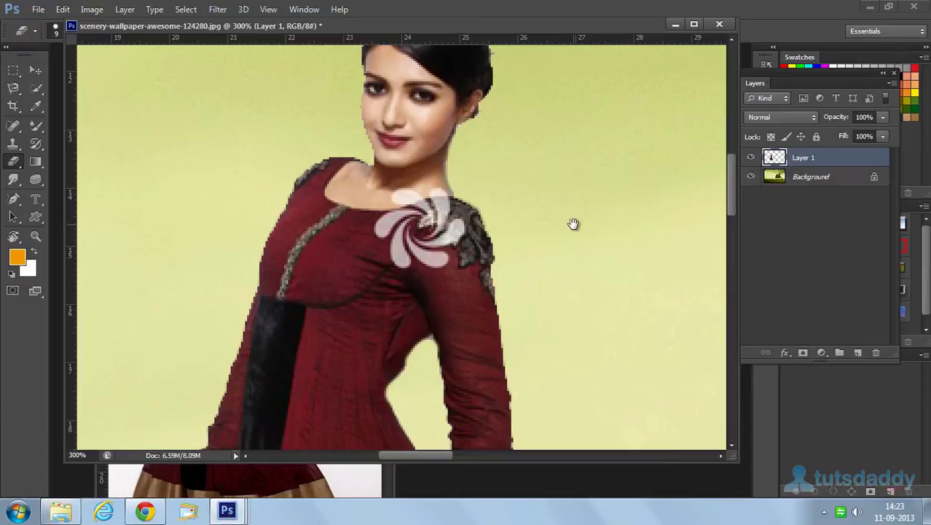
Step: Clean the leftovers by her hip and along the gown's hem, then zoom out to the whole scene
drag(574, 224, 565, 160)
drag(572, 275, 461, 154)
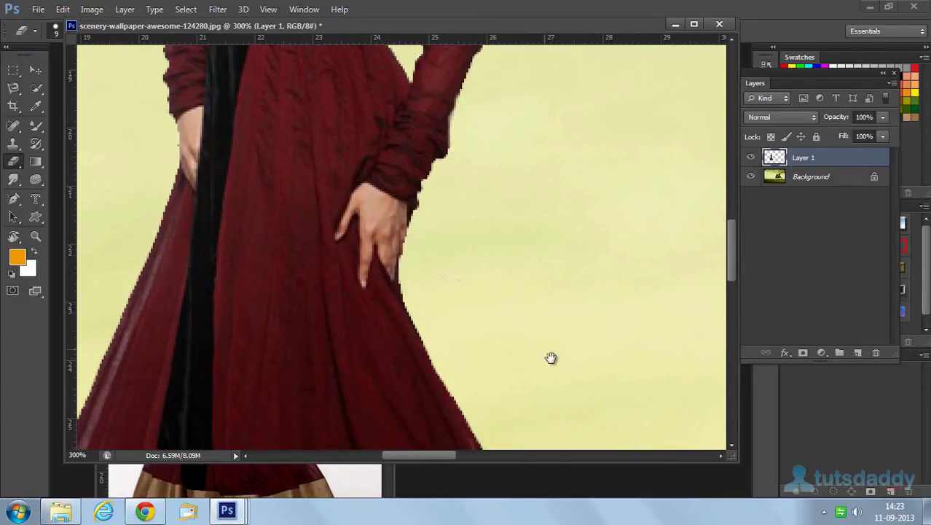
drag(551, 358, 490, 166)
drag(520, 280, 507, 218)
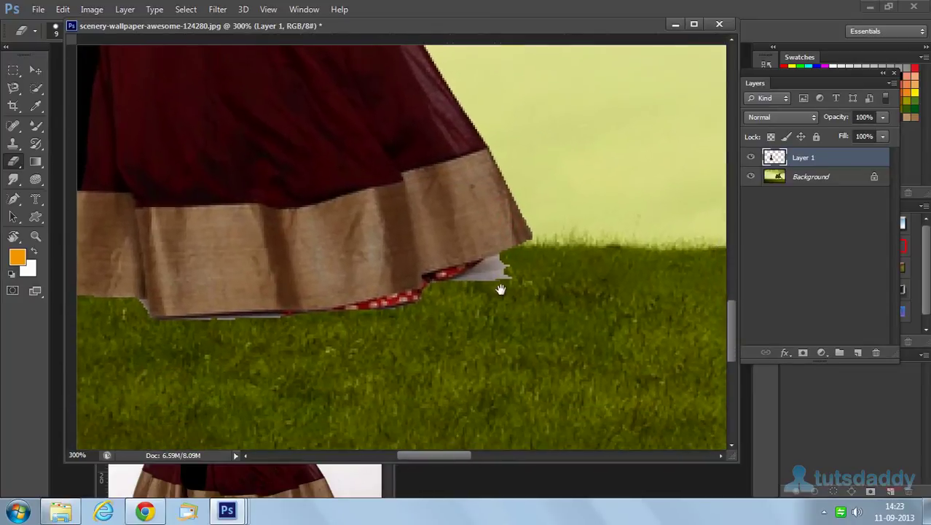
drag(501, 290, 498, 274)
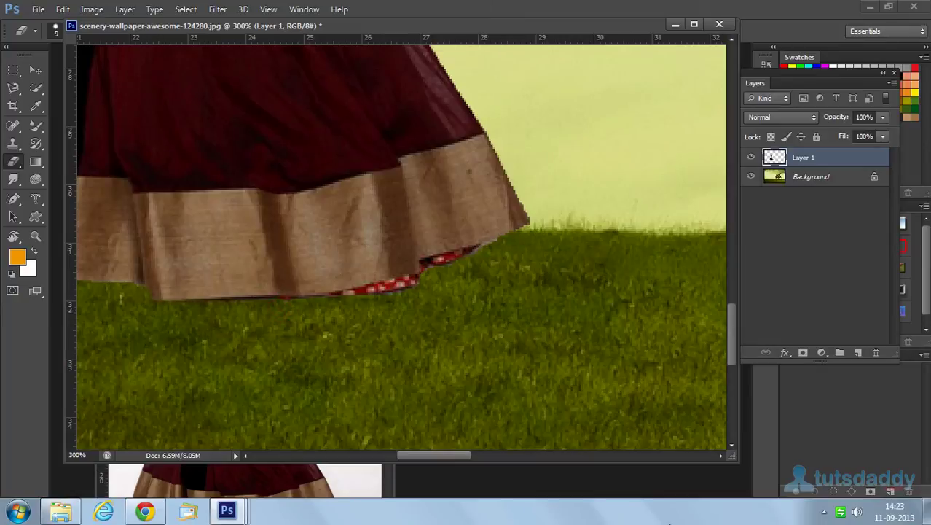
key(ctrl+minus)
key(ctrl+minus)
key(ctrl+minus)
key(ctrl+minus)
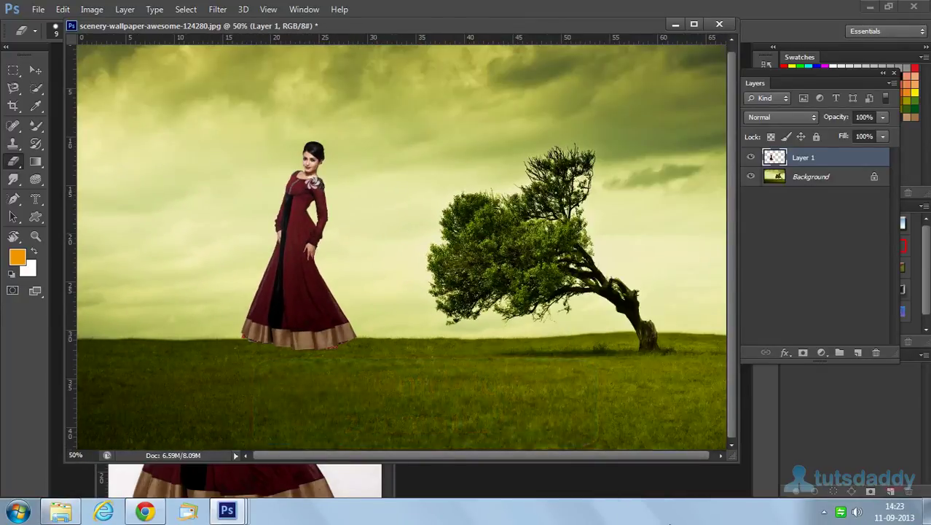